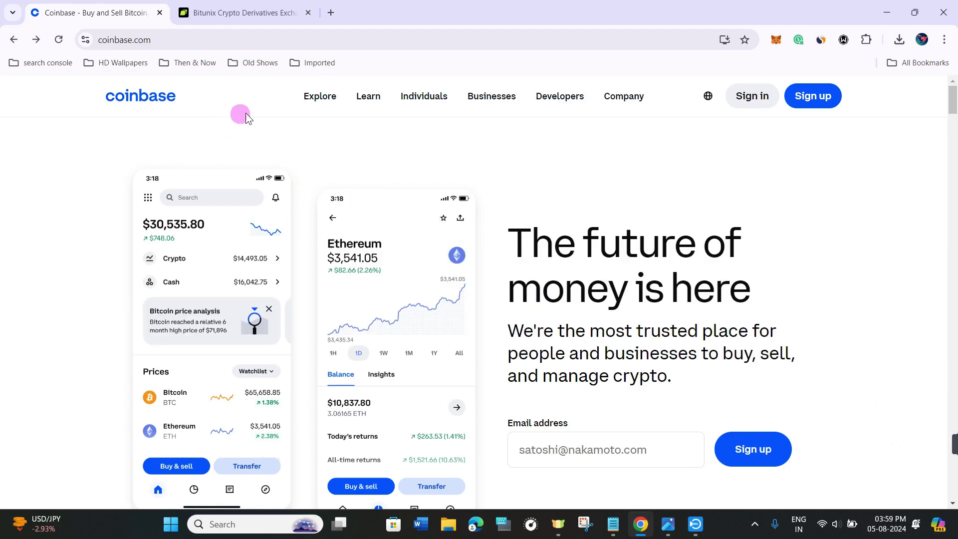
Move the Bitunix tab from its referral page to its home page, then return to Coinbase
click(173, 38)
click(251, 13)
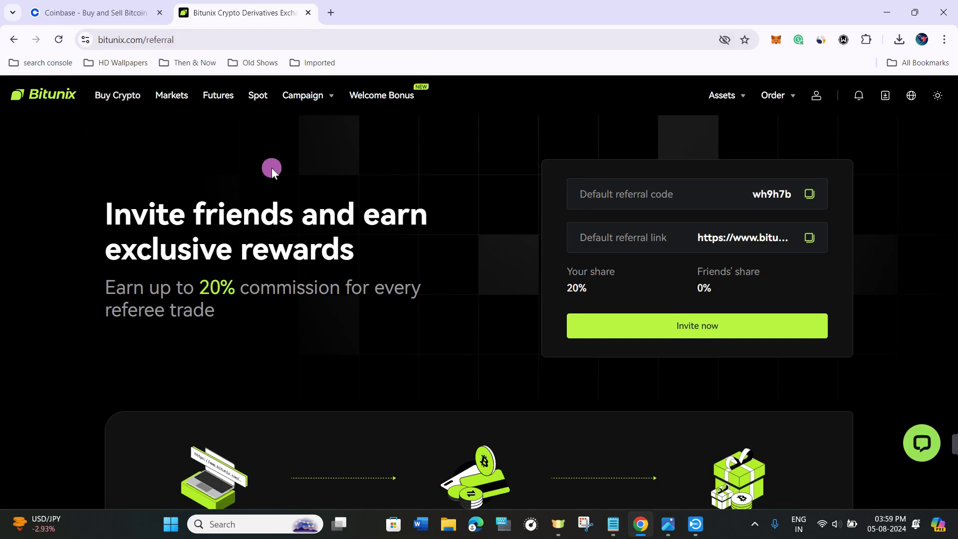
click(50, 95)
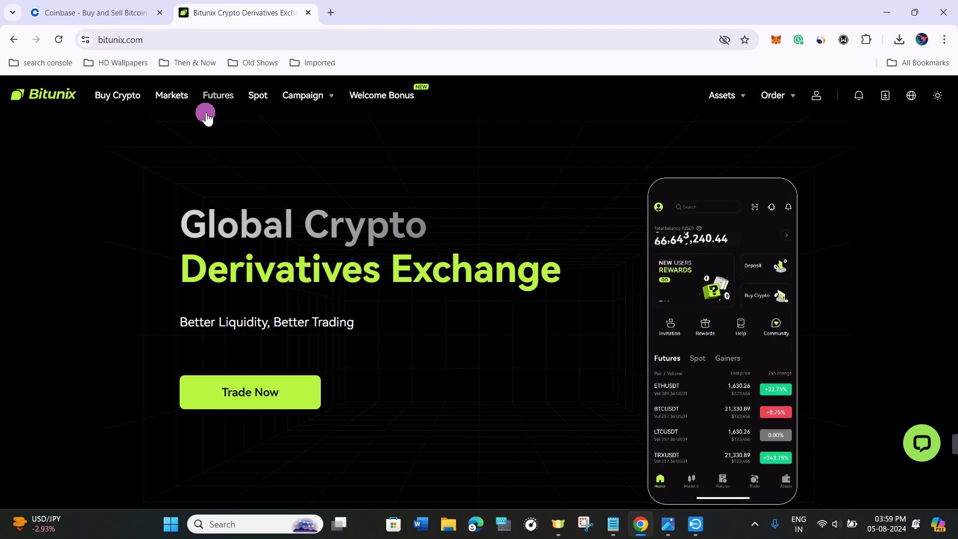
click(102, 13)
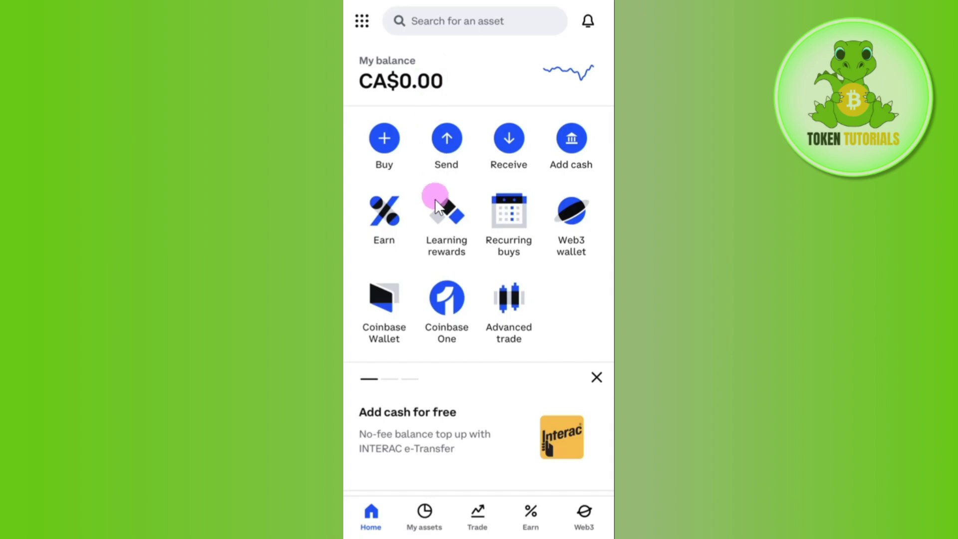
Start a CA$2.00 Bitcoin buy paid from the CAD Wallet and review the order preview
click(384, 138)
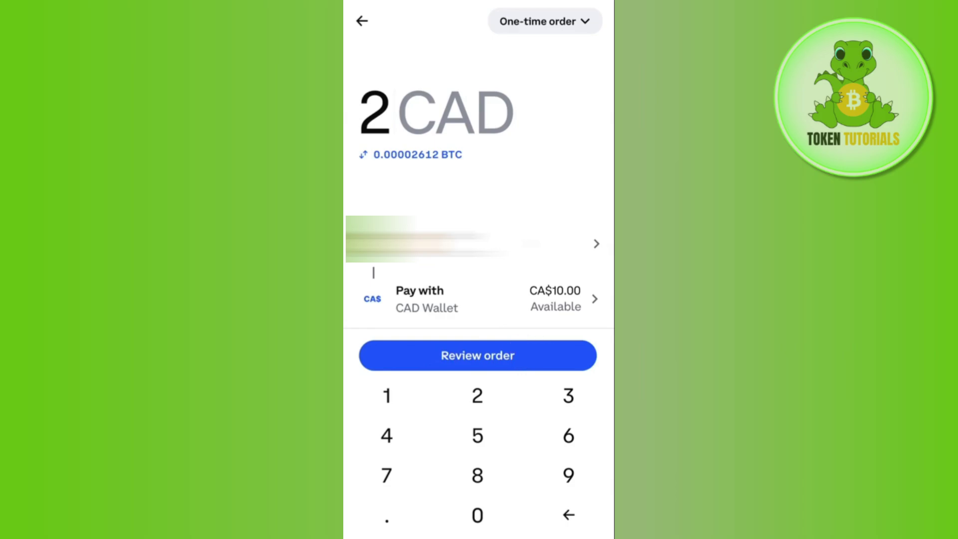
click(477, 355)
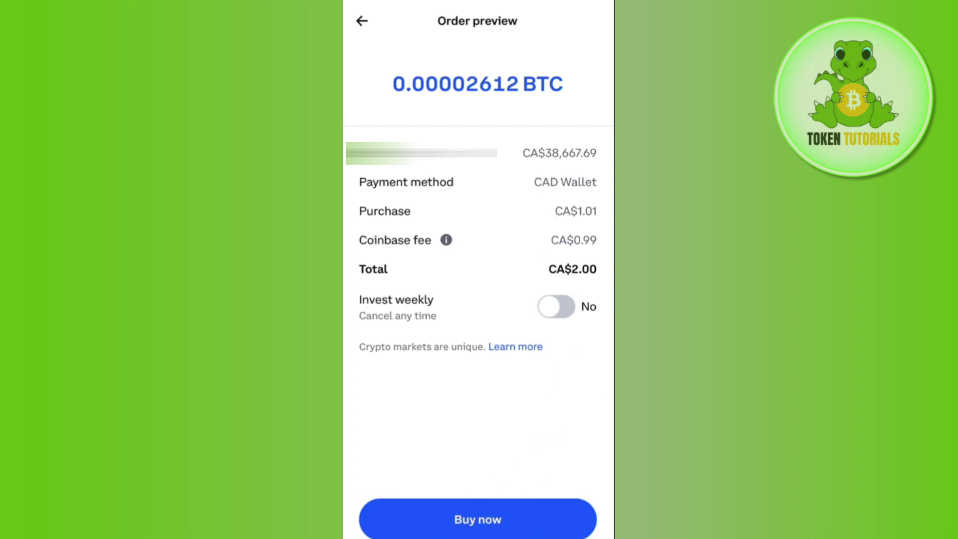
Place the CA$2.00 order for 0.00002612 BTC
click(477, 520)
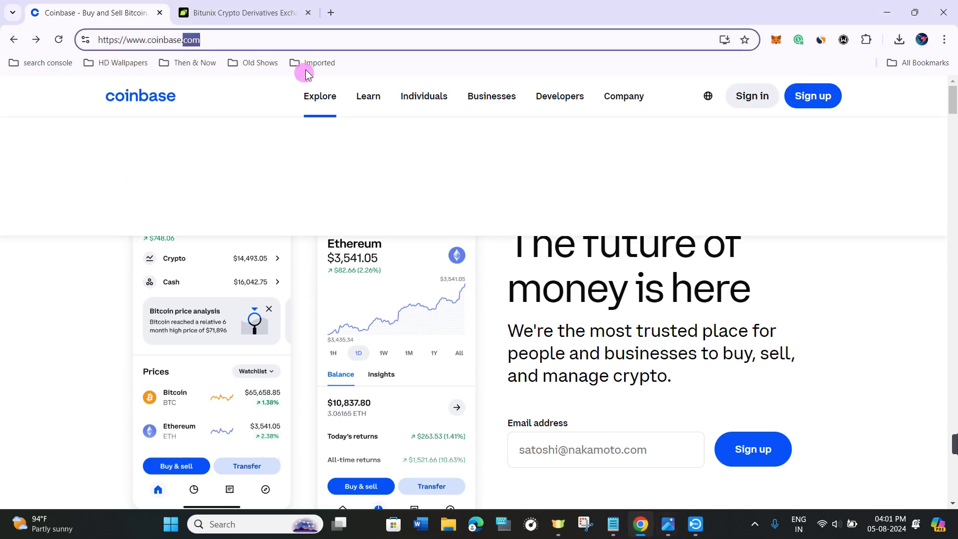
Switch Chrome to the Bitunix exchange home page at bitunix.com
click(294, 13)
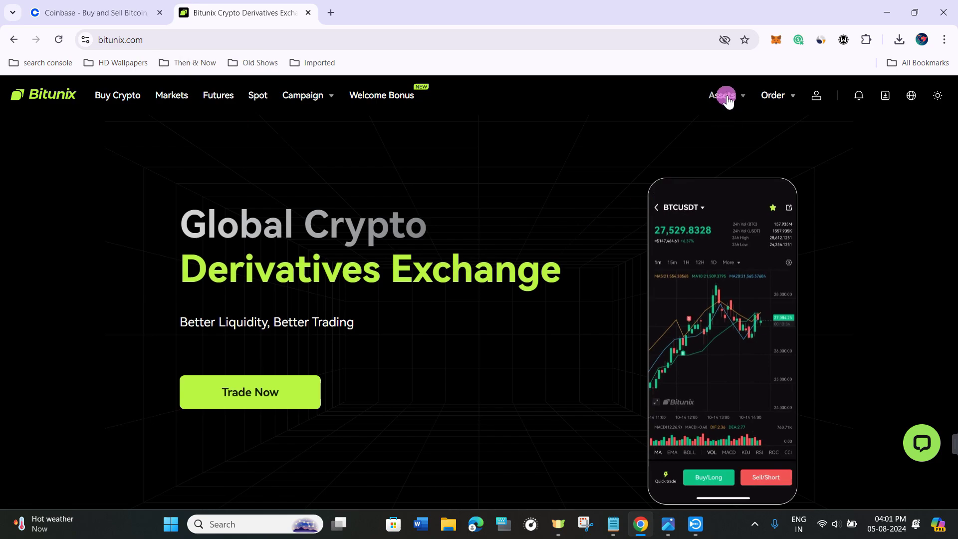
Open Bitunix's Deposit page from Assets and choose USDC, found by searching 'usd', as the coin
mouse_move(728, 98)
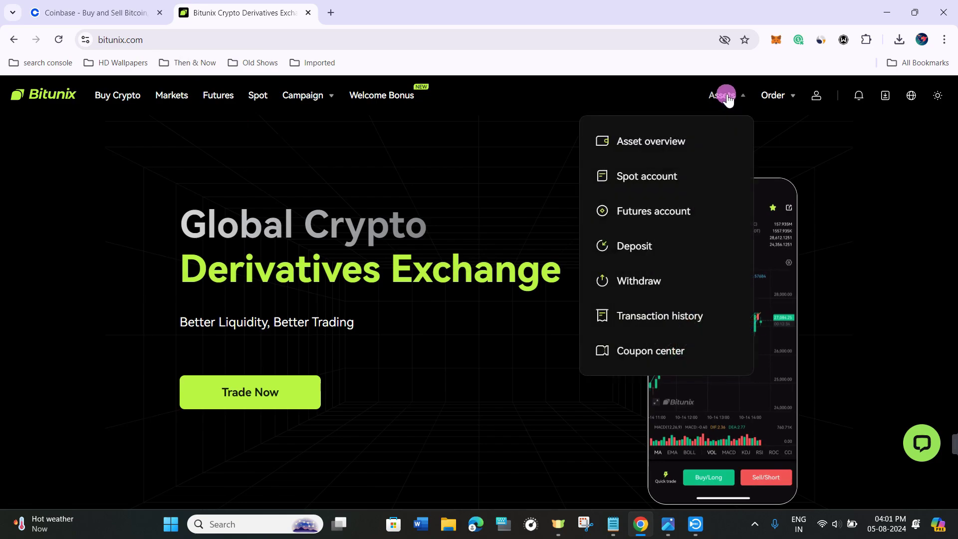
click(640, 247)
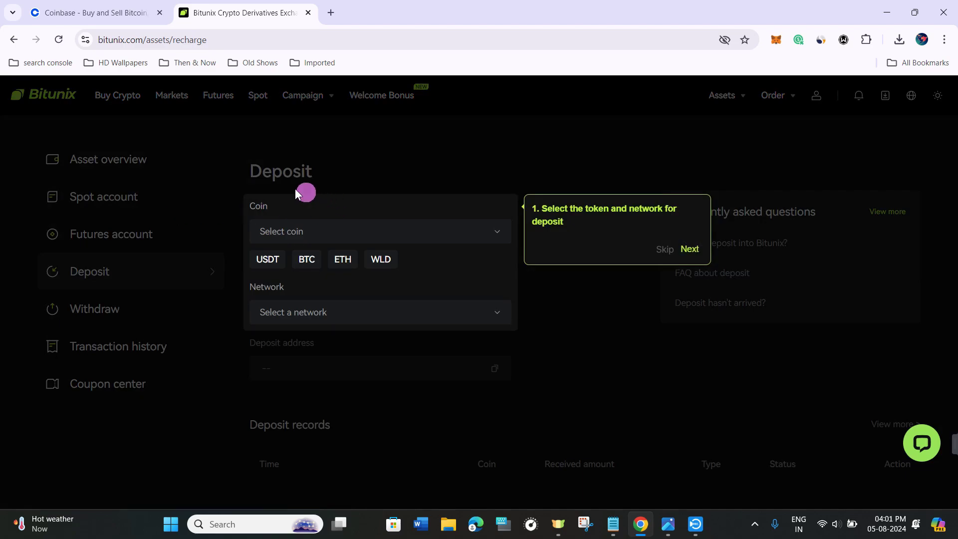
click(664, 249)
click(314, 232)
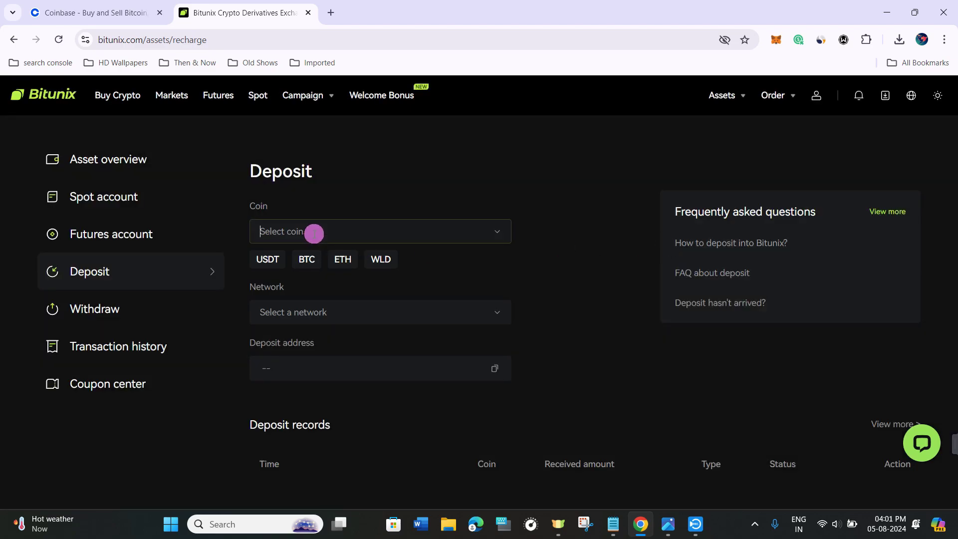
scroll(323, 327, down, 5)
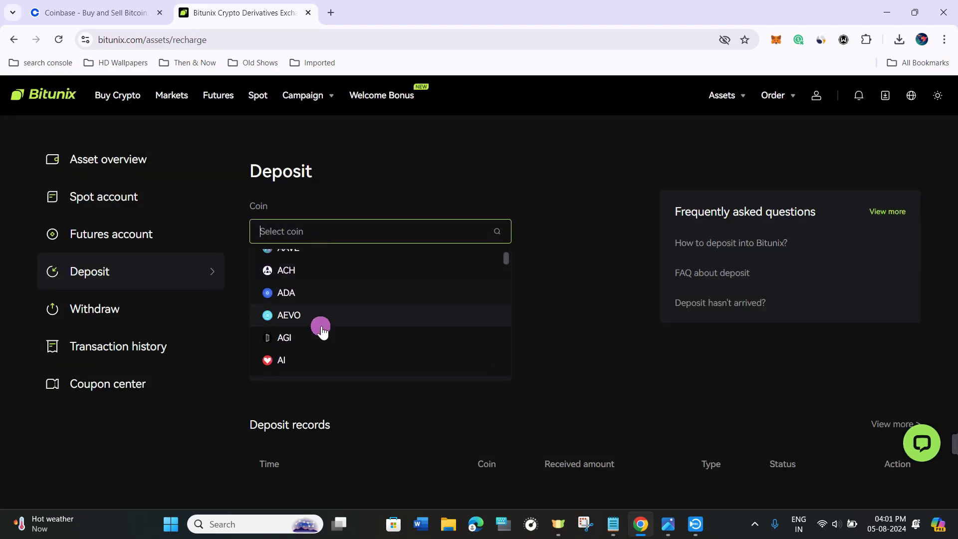
scroll(323, 330, down, 20)
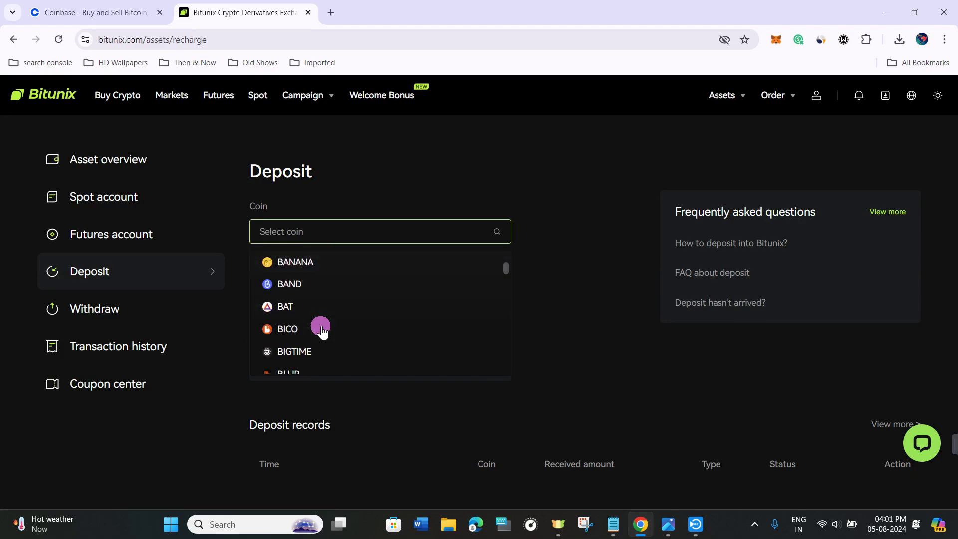
scroll(327, 329, down, 10)
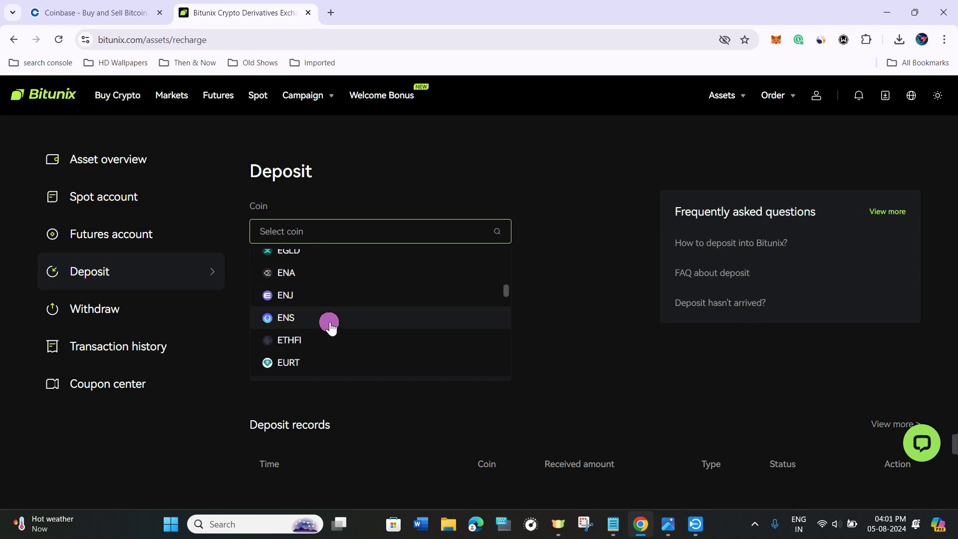
text(usd)
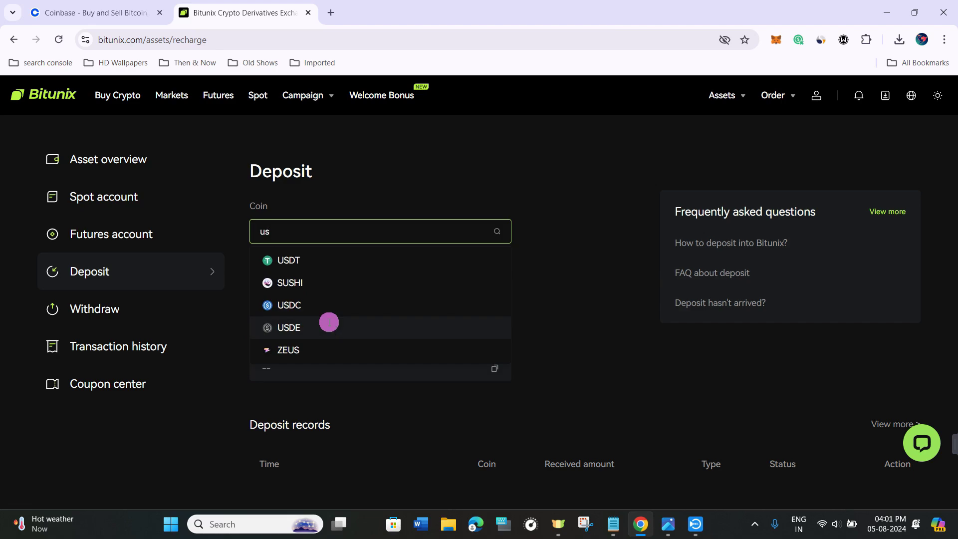
click(294, 282)
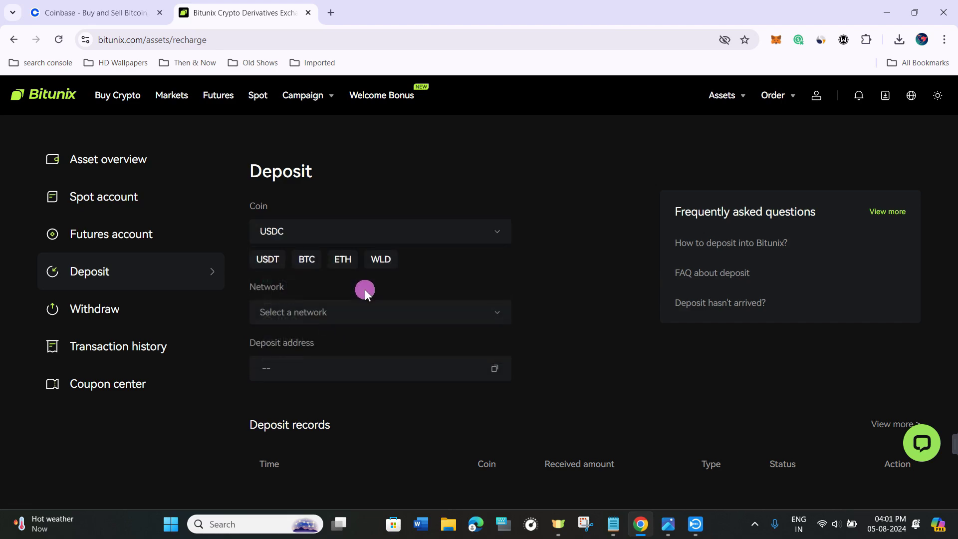
Choose Solana as the USDC deposit network
click(321, 316)
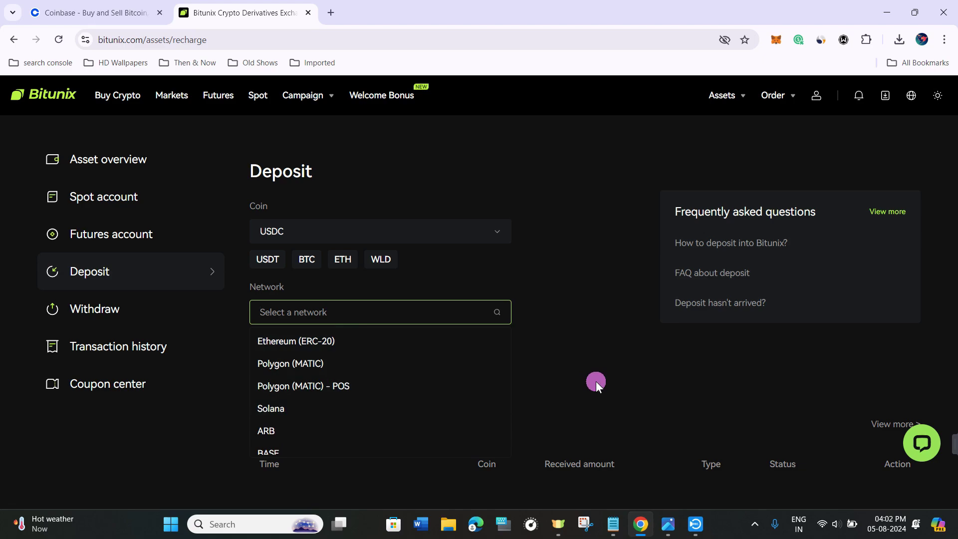
click(321, 408)
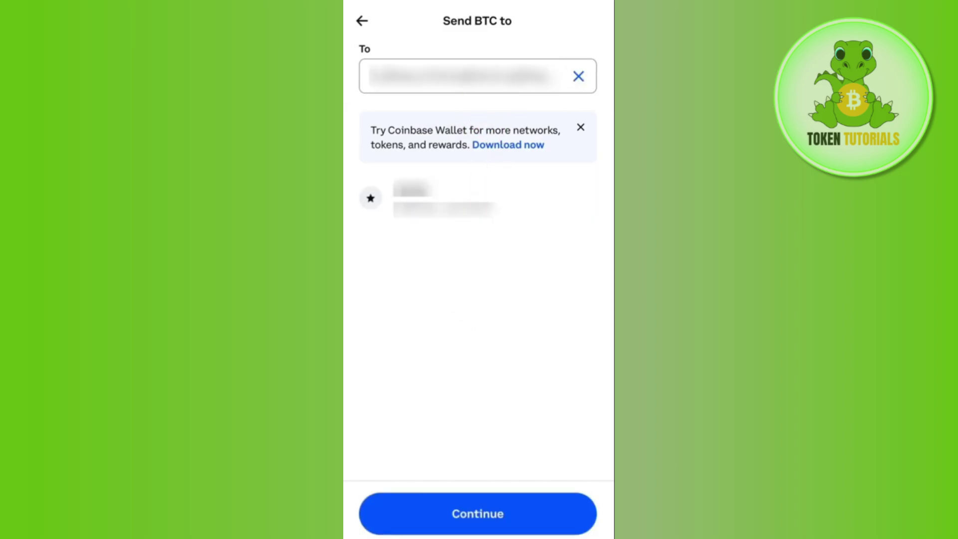
Send 0.0001824 BTC (CA$7.10) to the pasted Bitunix deposit address
click(541, 517)
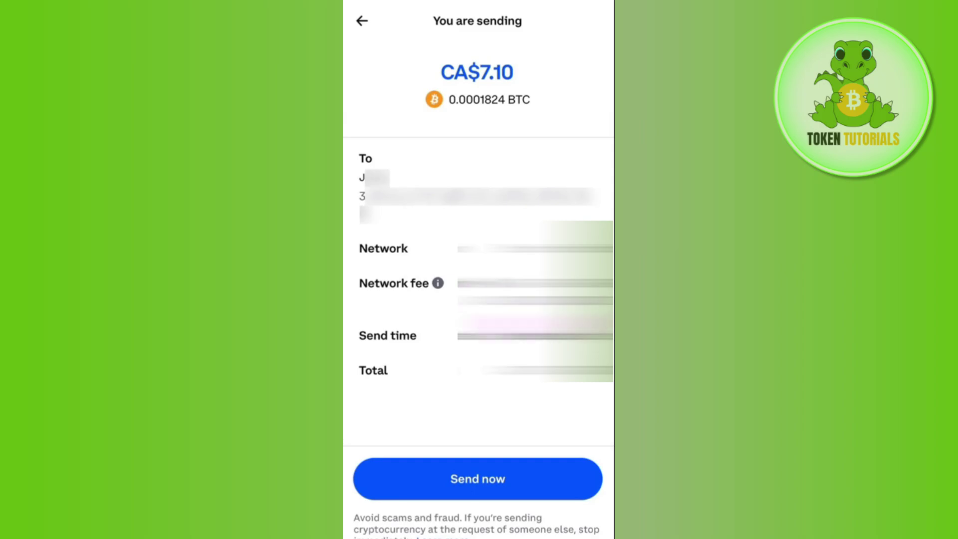
click(471, 489)
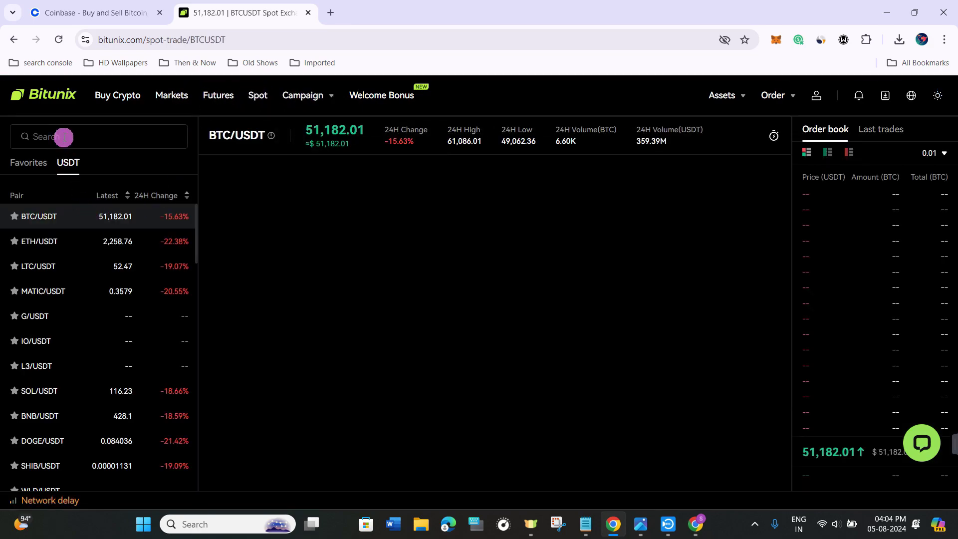
Search 'usdc' and switch the spot page from BTC/USDT to the USDC/USDT pair
text(u)
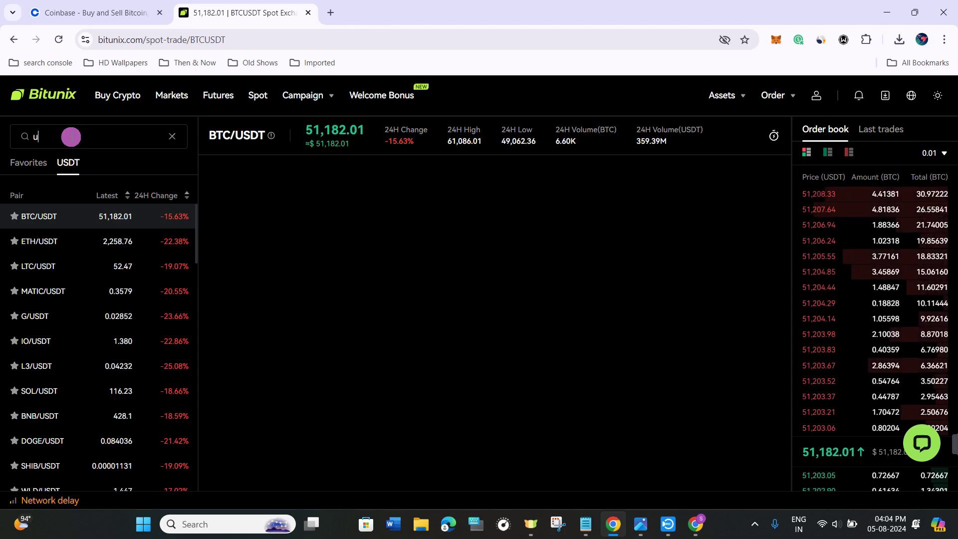
text(sdc)
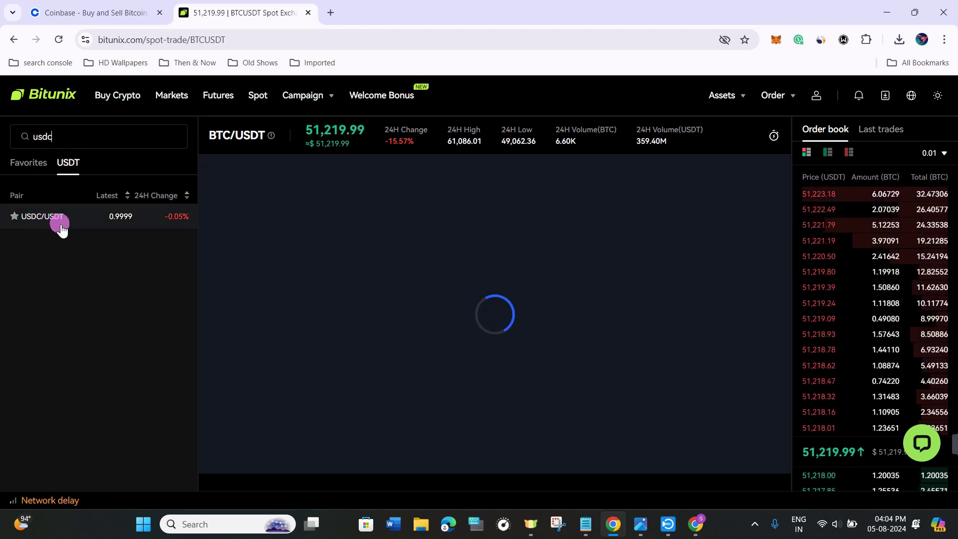
click(77, 214)
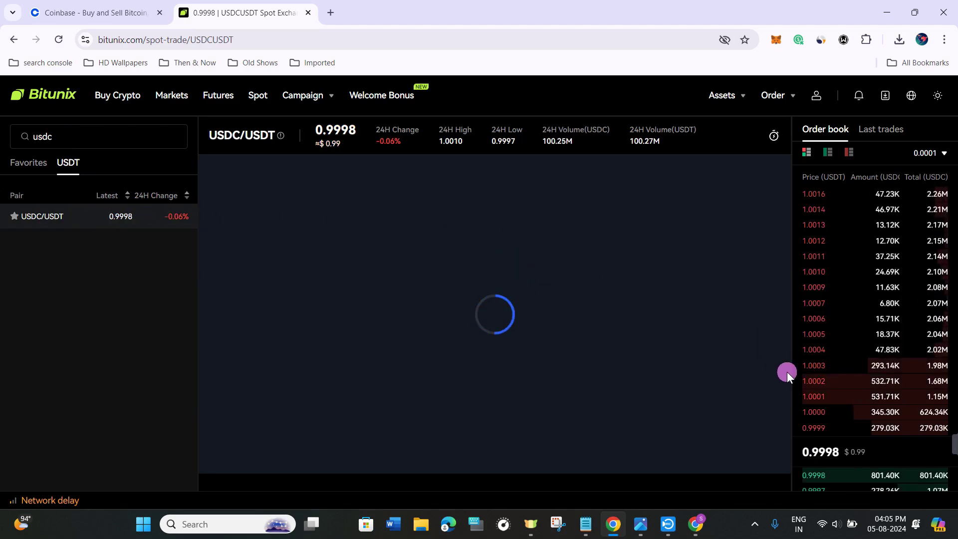
scroll(787, 375, down, 3)
scroll(789, 374, down, 3)
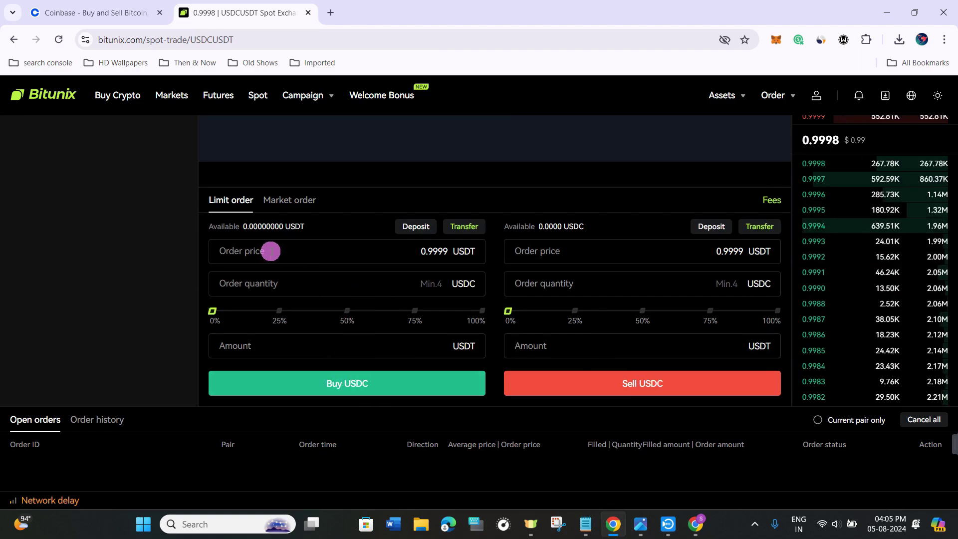
Select the USDC buy price field at 0.9999 USDT and scroll through the order form and chart
click(271, 251)
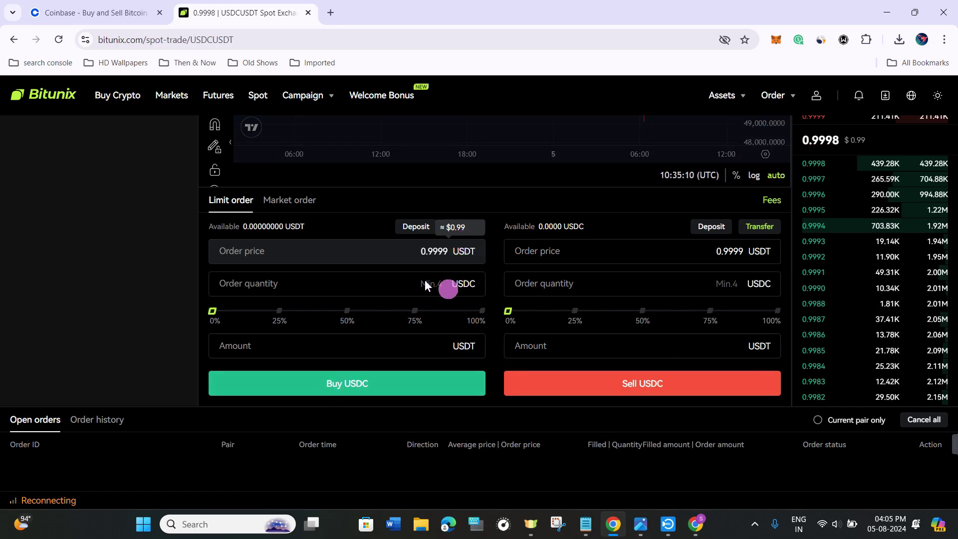
scroll(355, 278, up, 5)
scroll(356, 275, down, 3)
scroll(394, 278, down, 4)
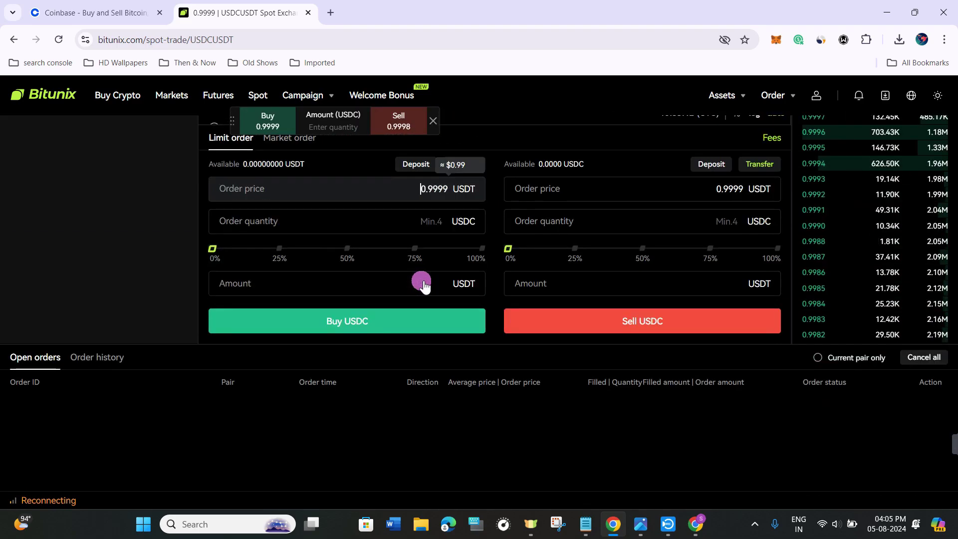
scroll(615, 306, up, 2)
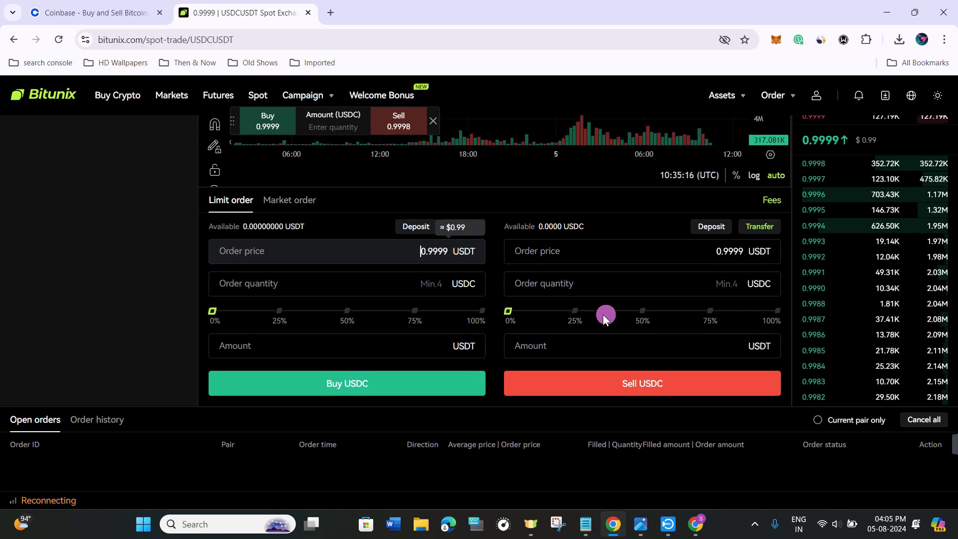
scroll(599, 309, up, 6)
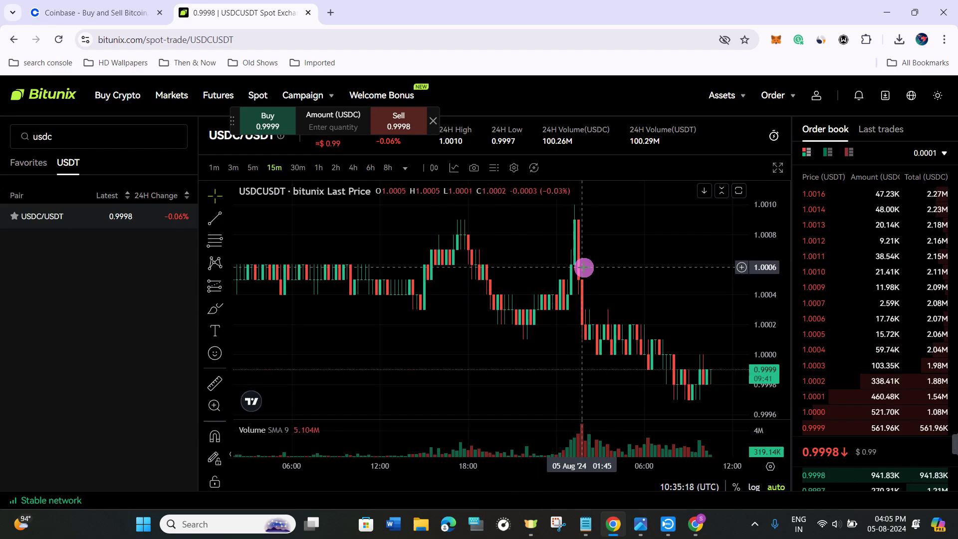